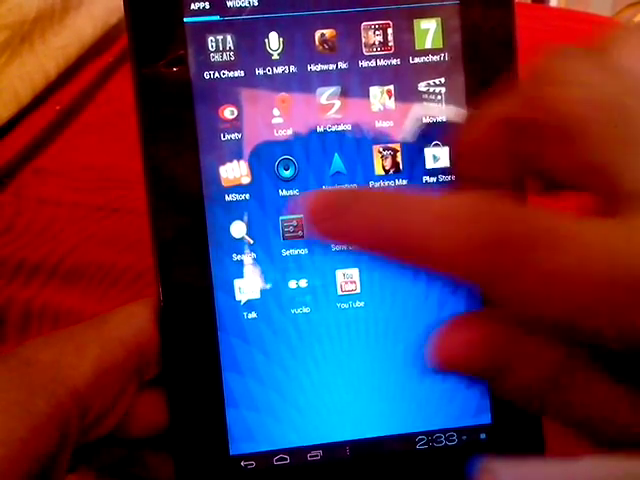
Step: Swipe the app drawer to show another page of installed apps
drag(300, 215, 530, 250)
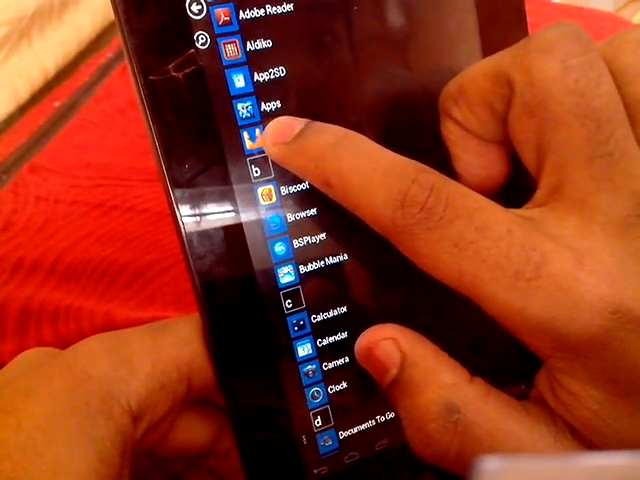
Step: Long-press Browser in the app list and choose to pin it to the home screen
click(283, 132)
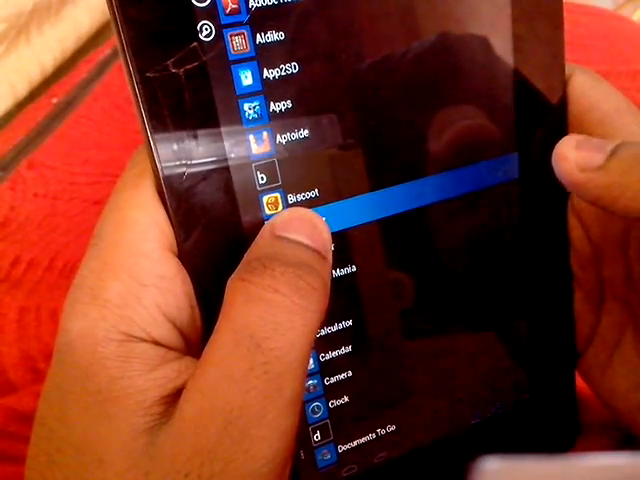
click(300, 222)
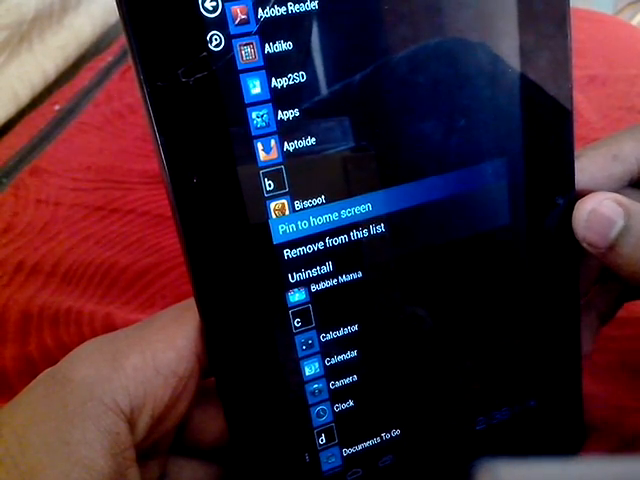
click(325, 214)
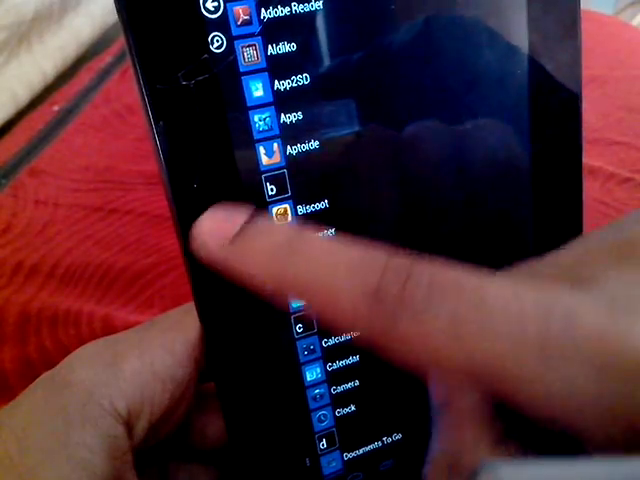
Step: Swipe from the app list over to the tiled home screen
drag(240, 230, 480, 230)
Step: Scroll the home screen and drag the Browser tile up beside the store tile
drag(400, 340, 400, 150)
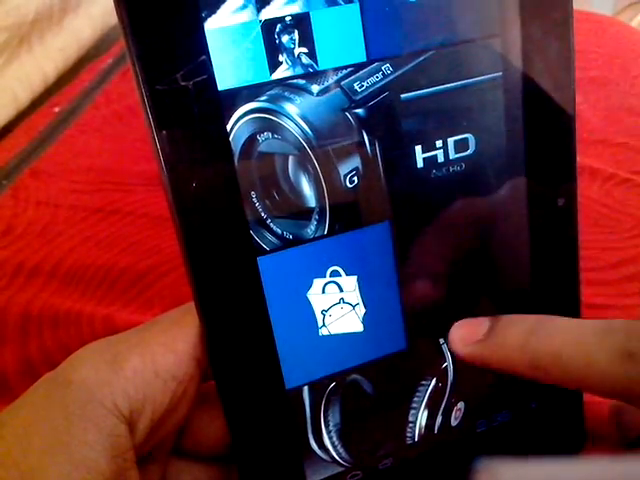
drag(470, 340, 470, 150)
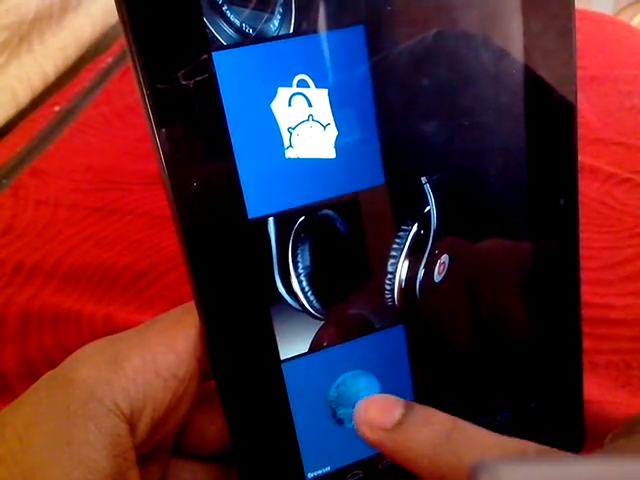
drag(360, 400, 360, 400)
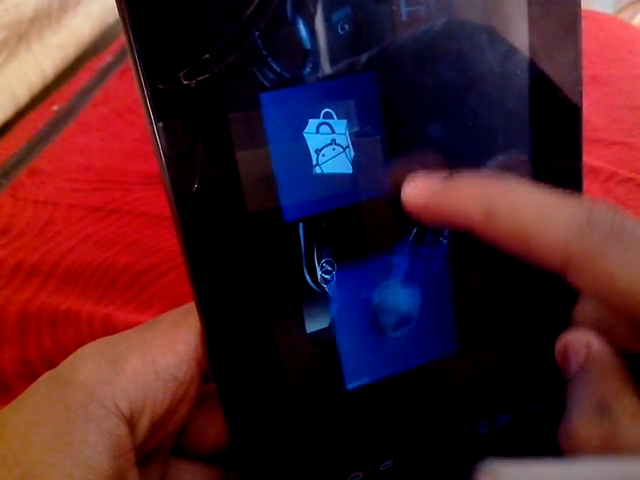
drag(400, 300, 400, 250)
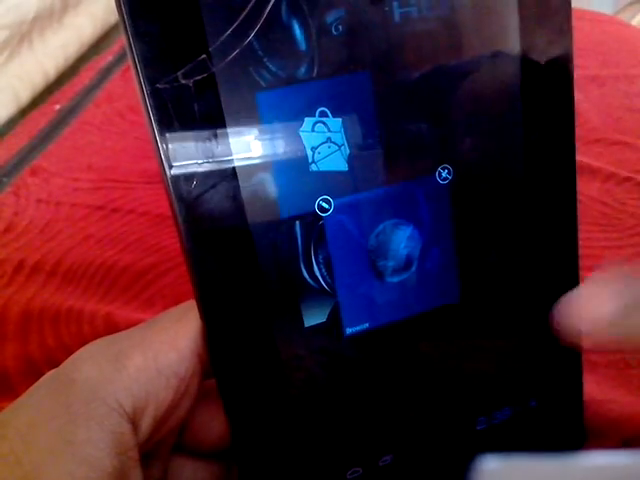
click(460, 280)
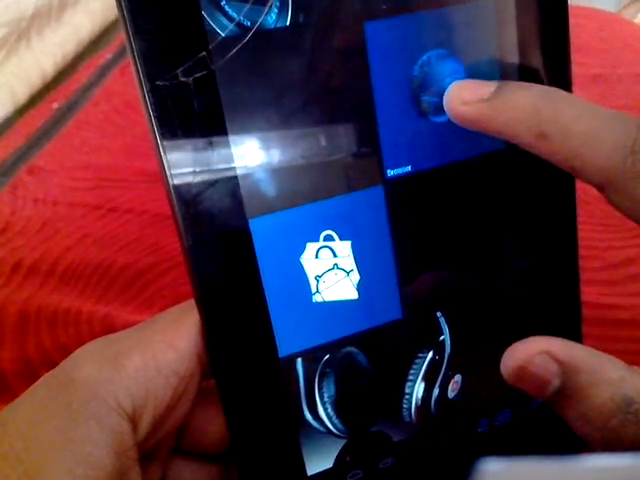
Step: Enter editing on the Browser tile and open its tile settings
mouse_move(460, 100)
mouse_down()
mouse_move(460, 60)
mouse_move(290, 110)
mouse_up()
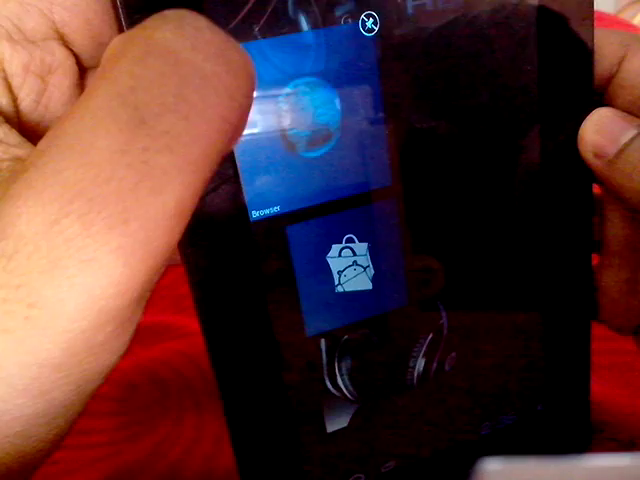
click(290, 110)
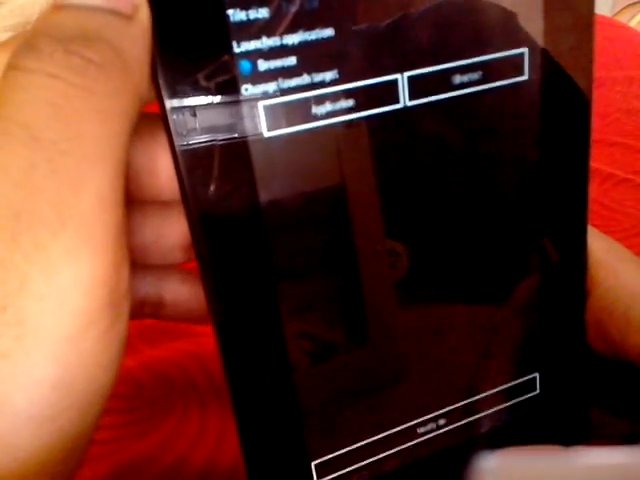
Step: Close and reopen the Browser tile settings, return home, then nudge the store tile upward
key(Escape)
click(300, 120)
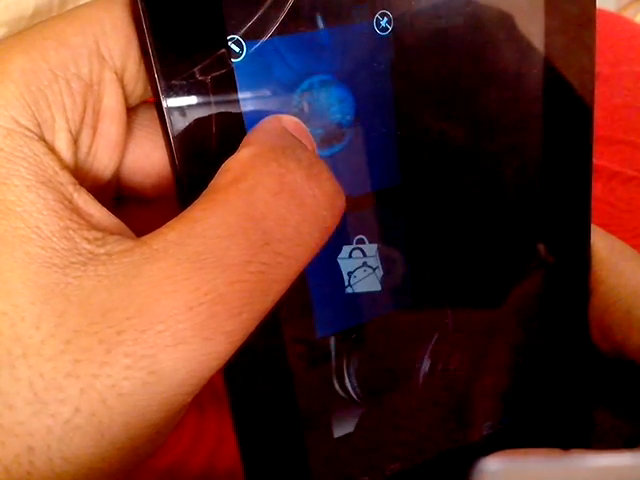
click(300, 120)
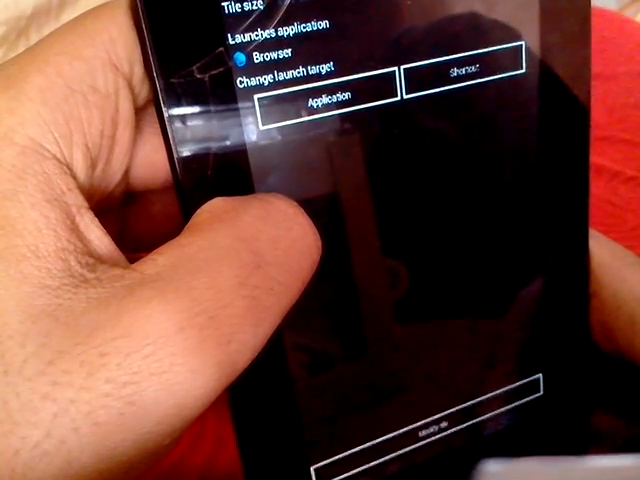
key(Escape)
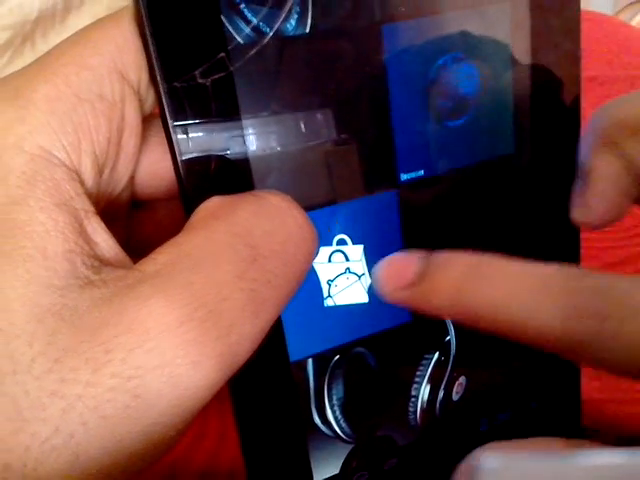
drag(345, 270, 345, 170)
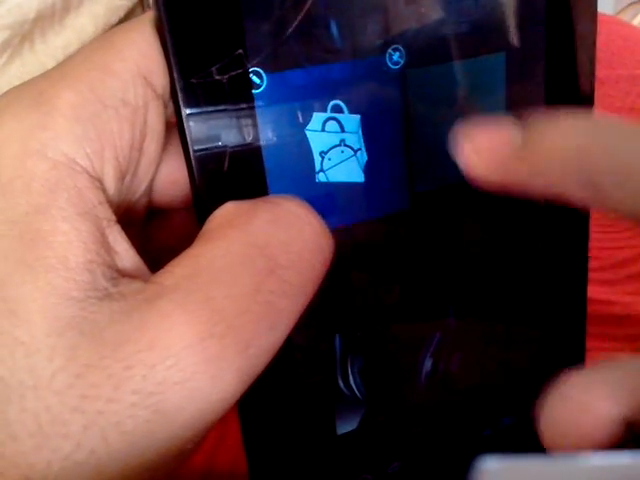